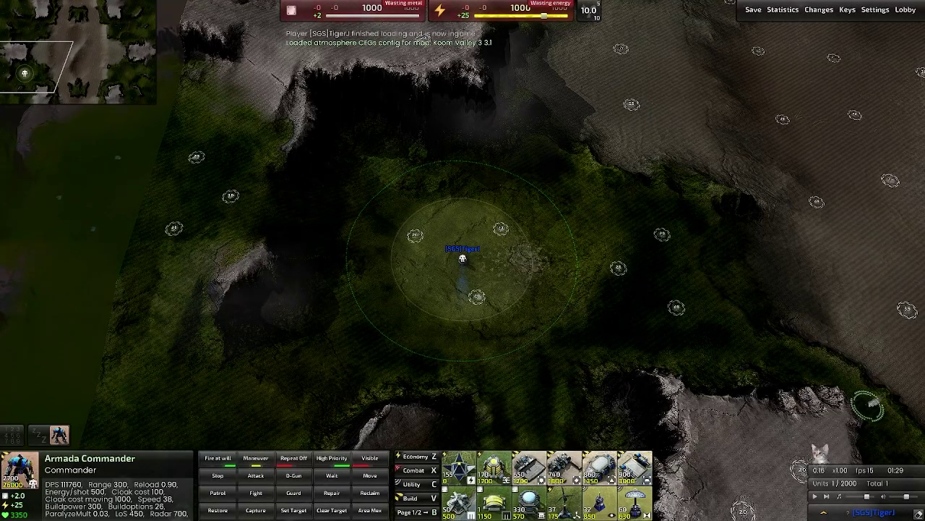
- Queue metal extractors on the three nearby metal spots
scroll(463, 258, "up", 5)
key("z")
key("z")
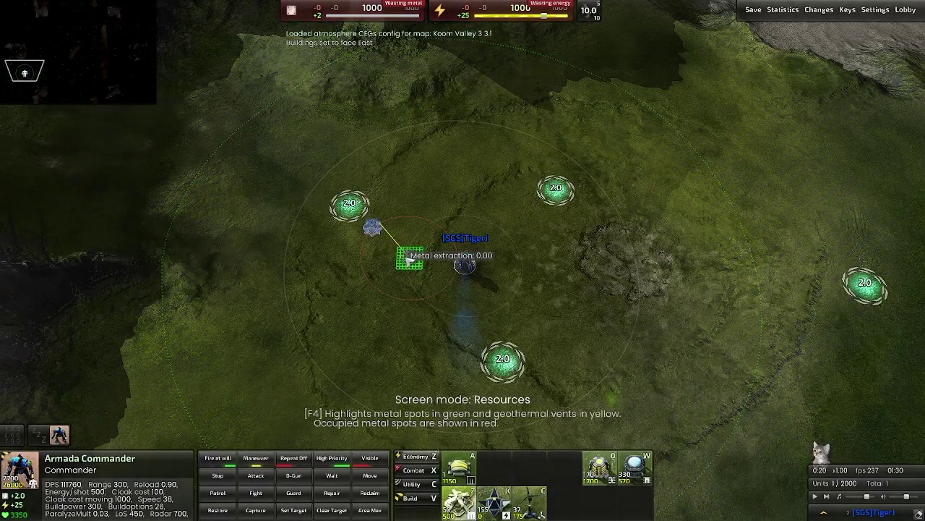
left_click(350, 205, "shift")
left_click(555, 189, "shift")
left_click(506, 362, "shift")
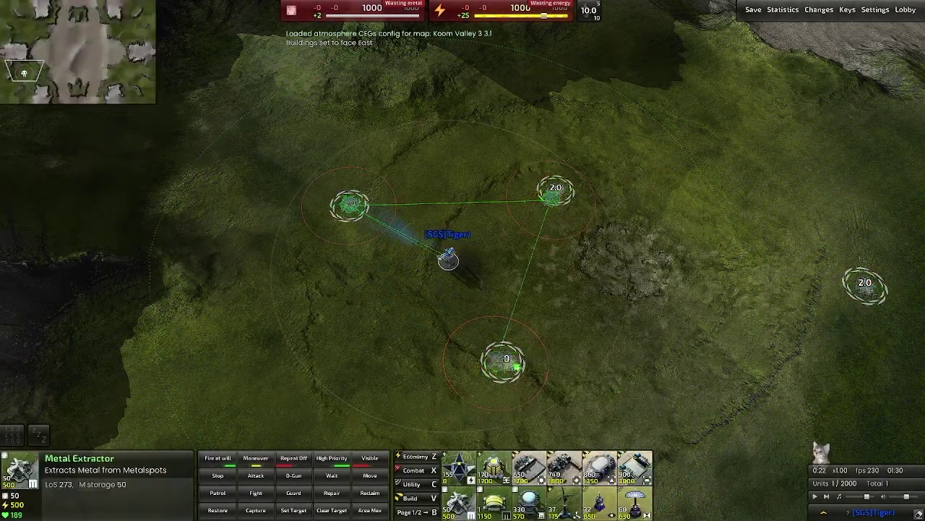
- Queue a row of three solar collectors beside the southern extractor
key("c")
key("x")
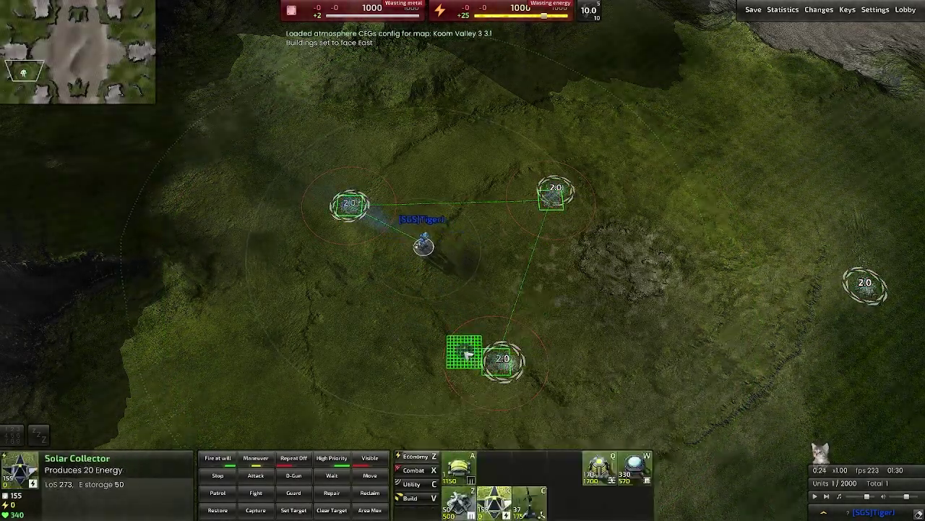
left_click_drag(444, 327, 374, 329)
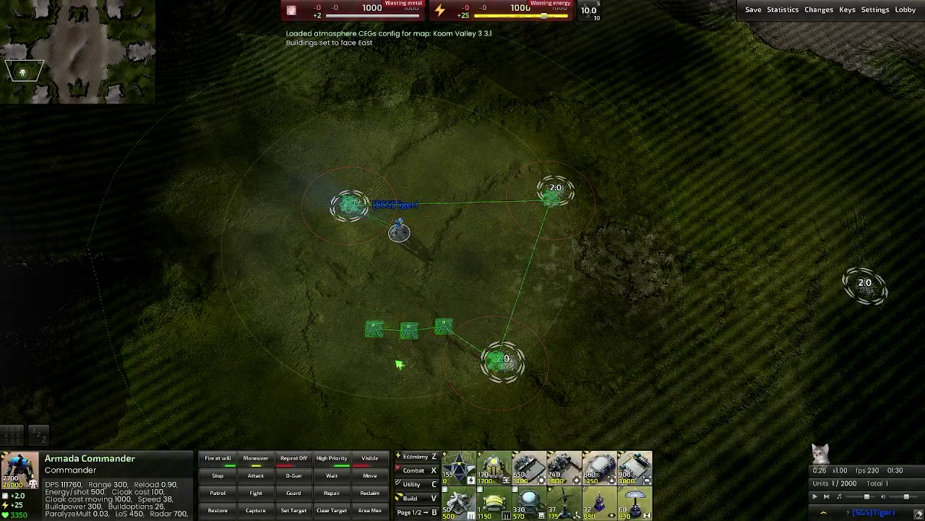
- Place a Bot Lab inside the extractor triangle, a Sentry by the western extractor, and a Radar Tower near the base centre
key("v")
key("z")
left_click(490, 271)
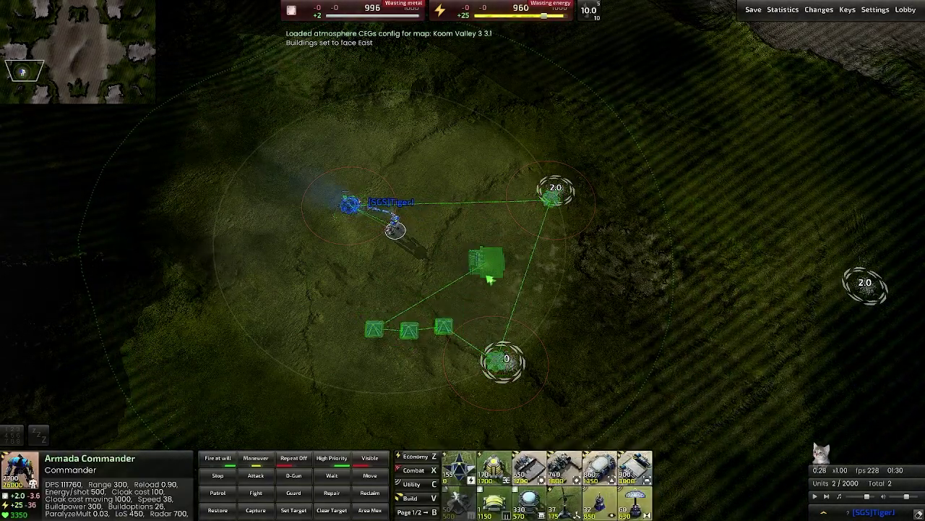
key("x")
key("z")
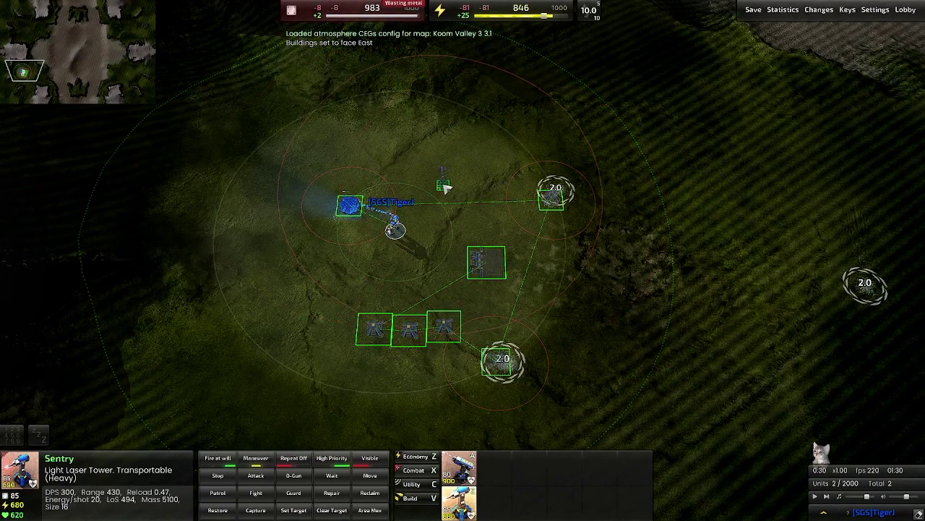
left_click(382, 178)
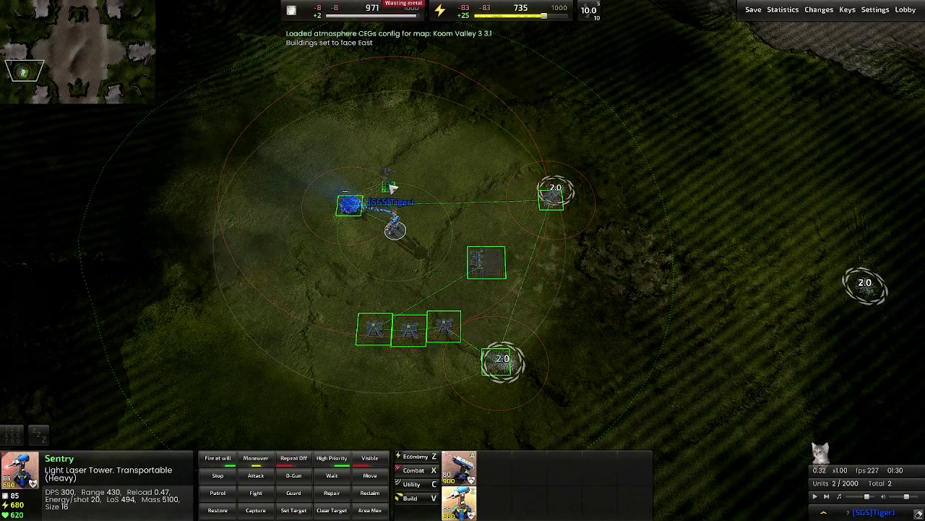
key("c")
key("z")
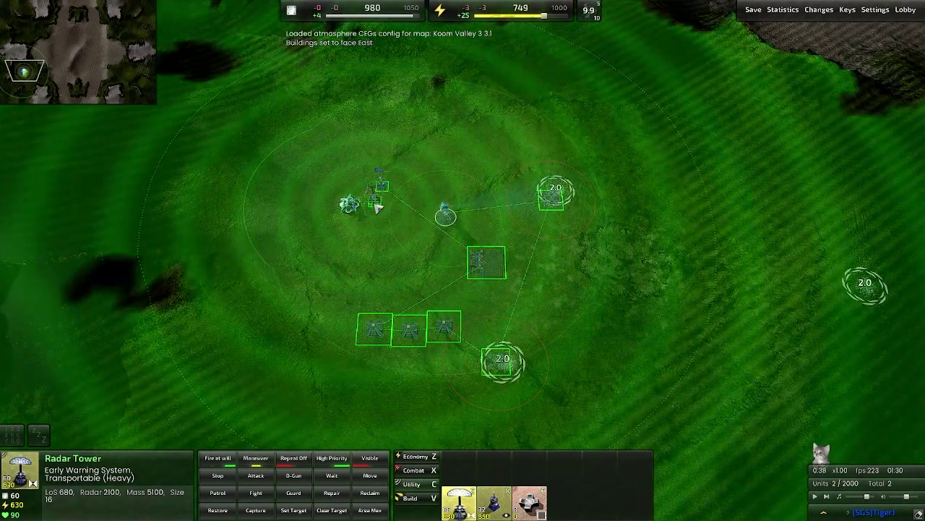
left_click(370, 206)
- Pause the match by opening Settings from the top-right bar
scroll(646, 274, "down", 2)
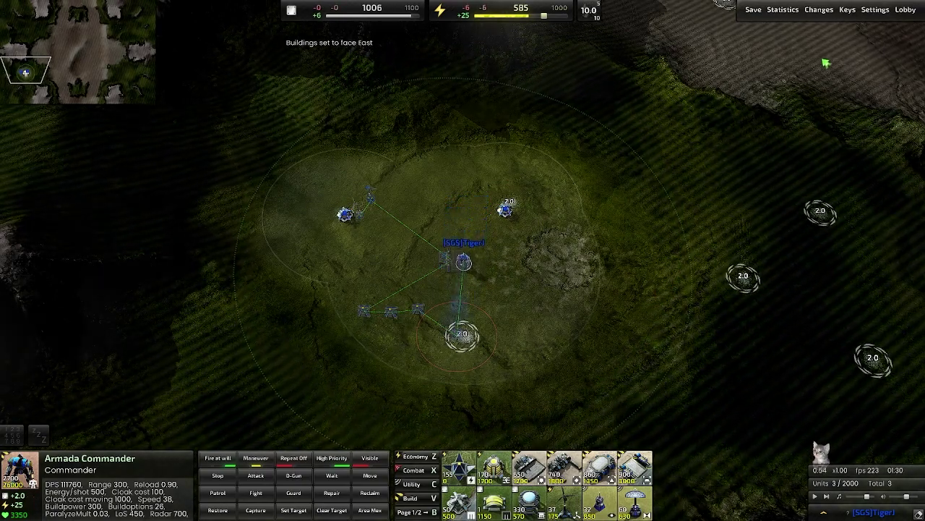
left_click(875, 9)
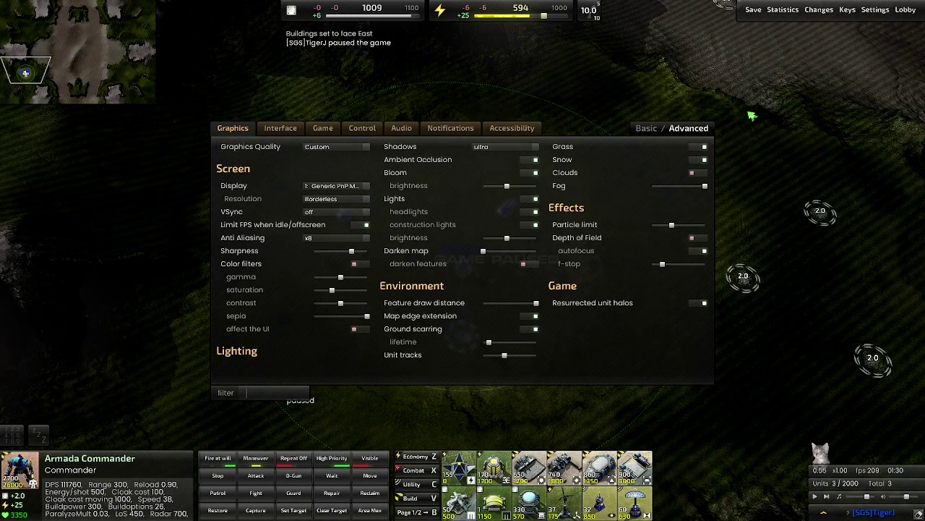
- Toggle the settings layout between Basic and Advanced, leaving it on Advanced
left_click(644, 130)
left_click(684, 129)
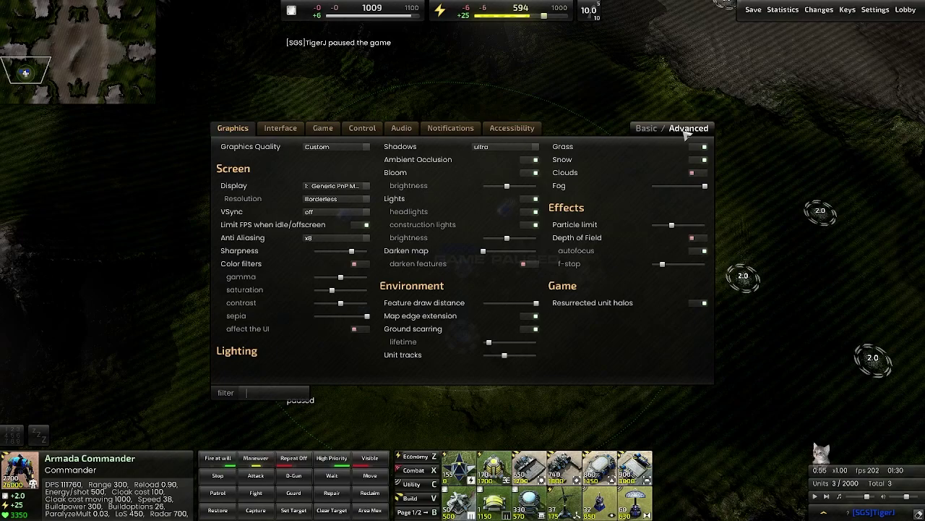
left_click(655, 130)
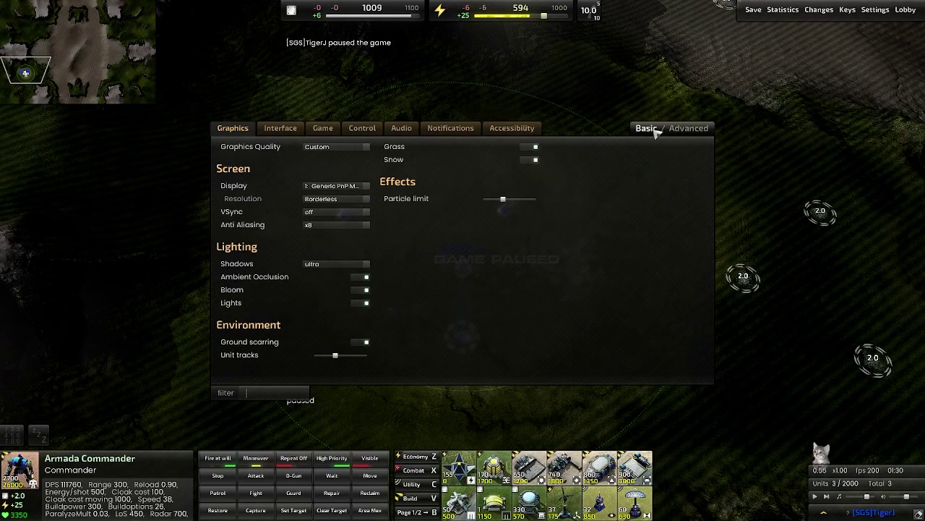
left_click(687, 130)
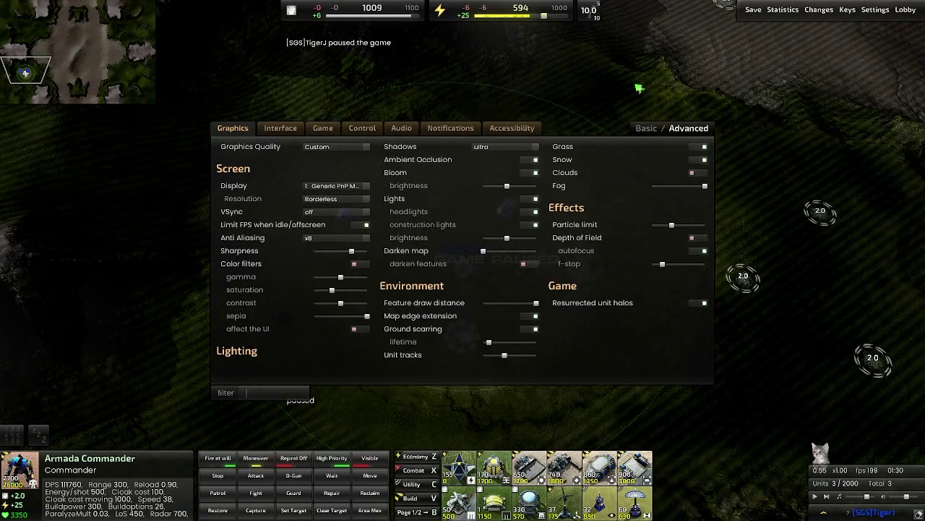
left_click(278, 130)
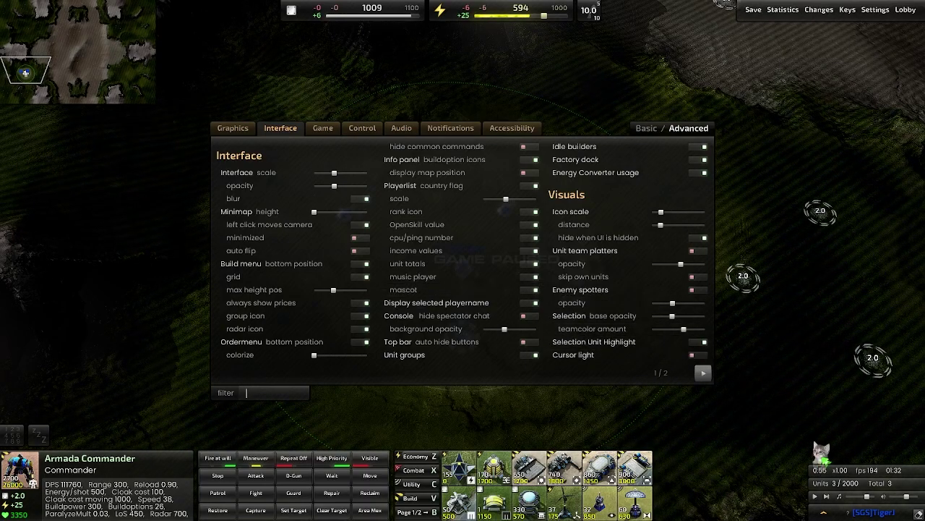
- Close Settings with Escape to resume play, then reopen Settings to pause again
key("Escape")
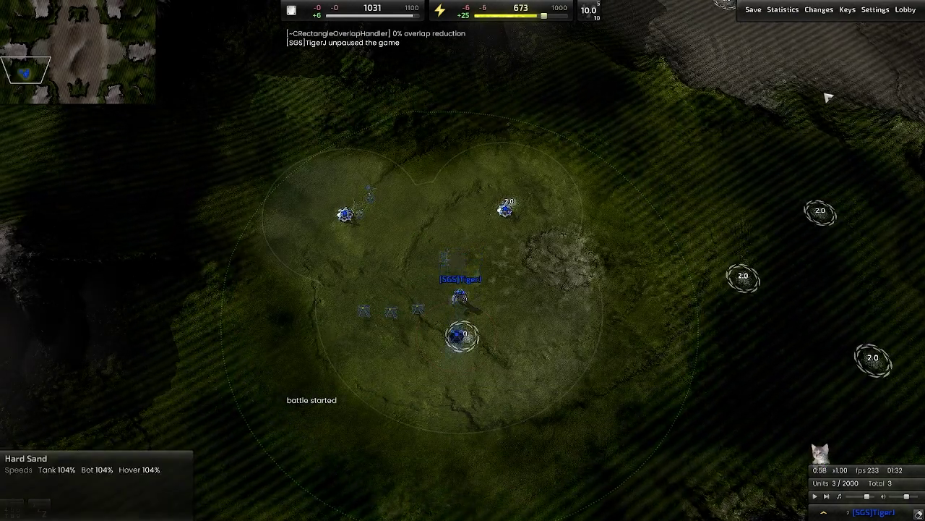
left_click(875, 9)
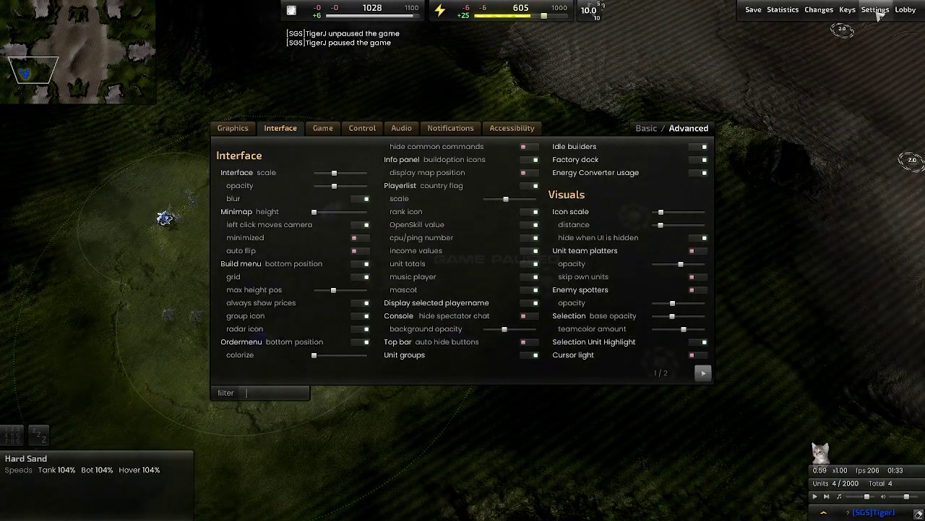
- Close Settings to return to the map and select the commander
left_click(874, 9)
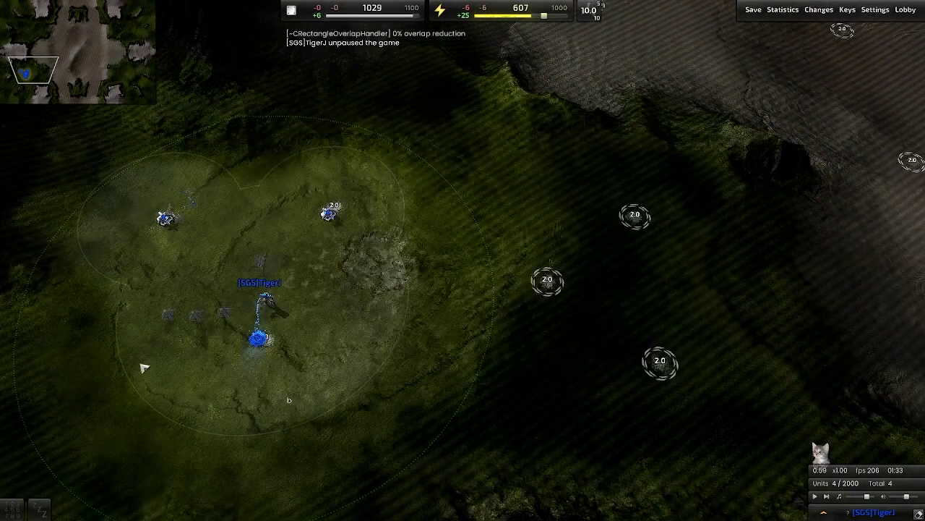
scroll(144, 368, "up", 5)
left_click(446, 296)
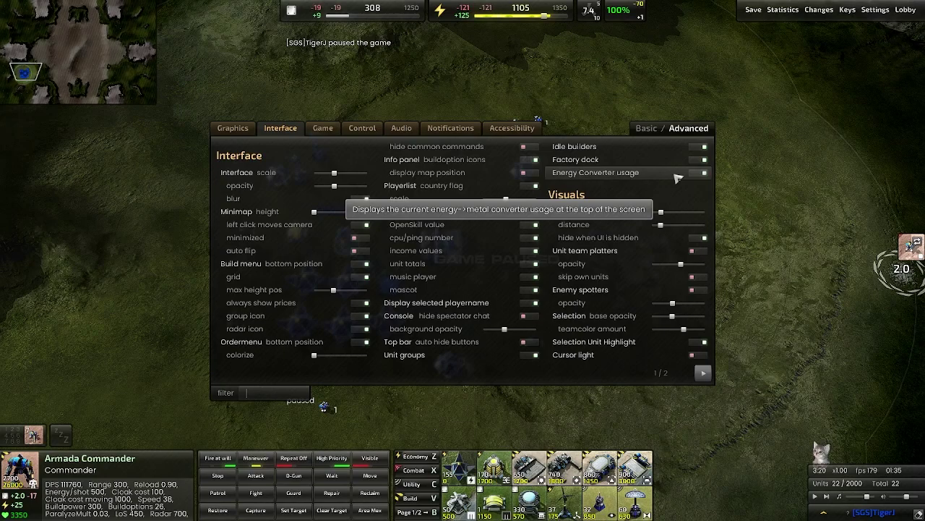
- Flip between Interface option pages 1/2 and 2/2, ending on page 2 (Info and Ranges)
mouse_move(629, 19)
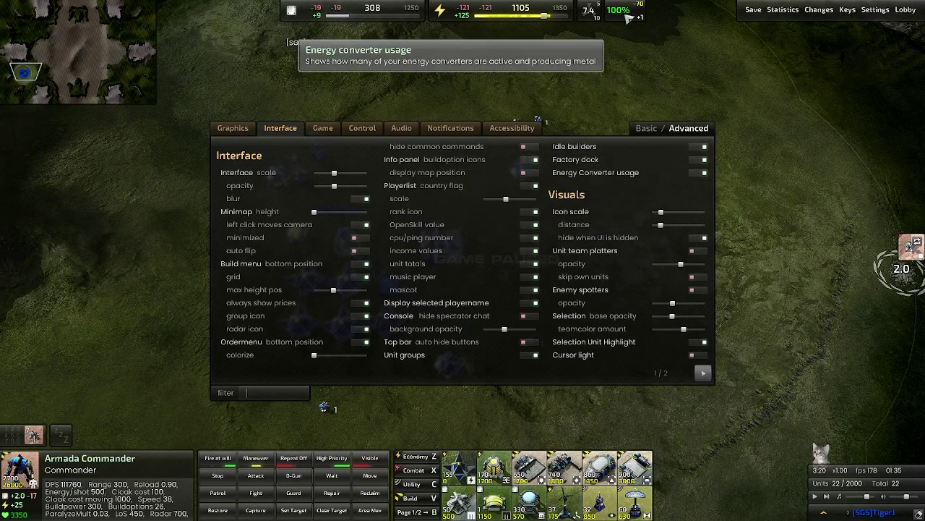
left_click(705, 375)
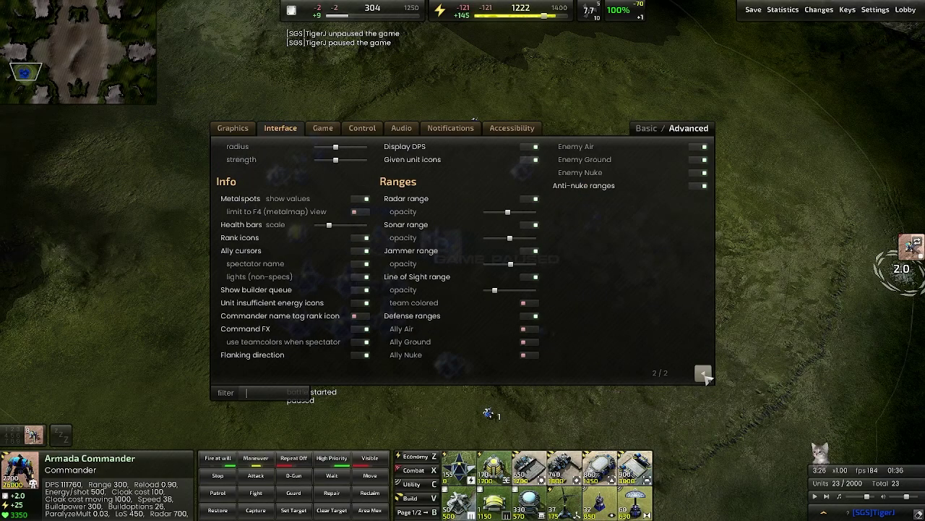
left_click(705, 374)
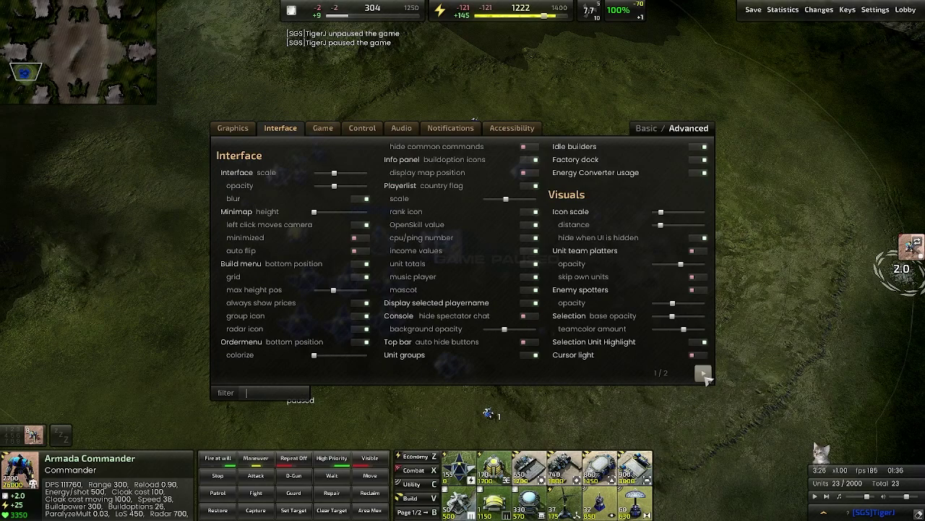
left_click(705, 374)
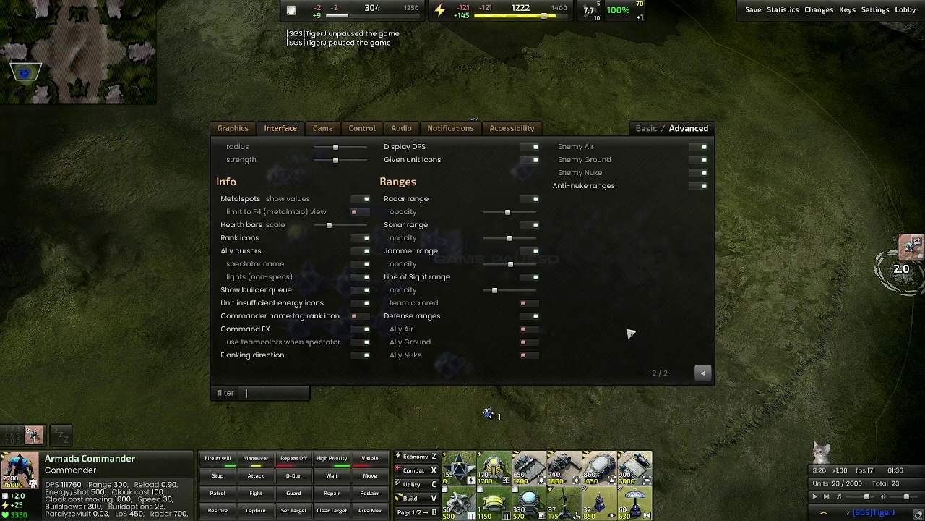
left_click(323, 129)
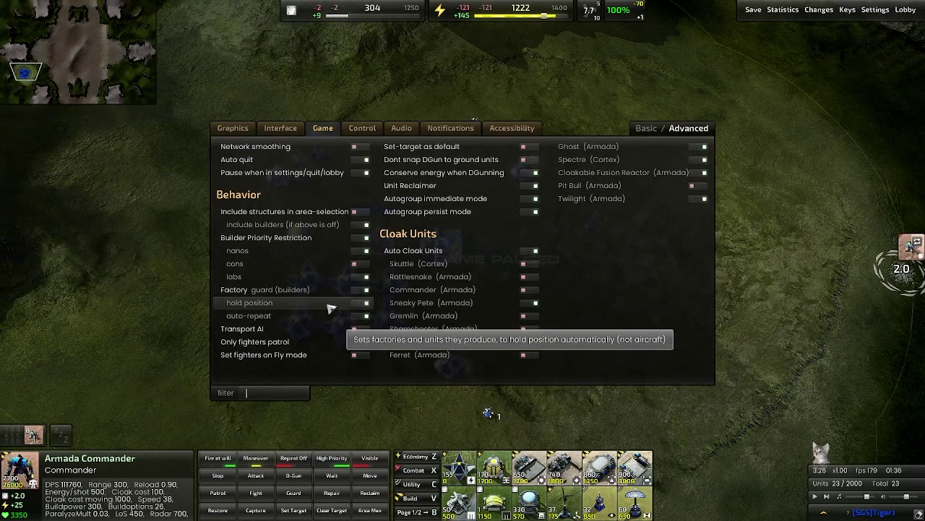
- Go to the lobby, open its Settings, and keep Show OpenSkill values at Yes
left_click(905, 10)
left_click(807, 75)
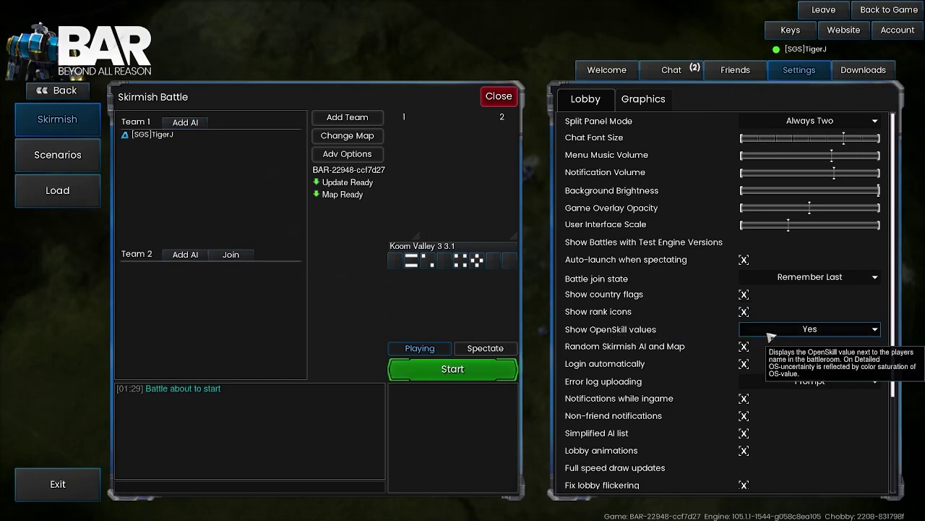
left_click(771, 334)
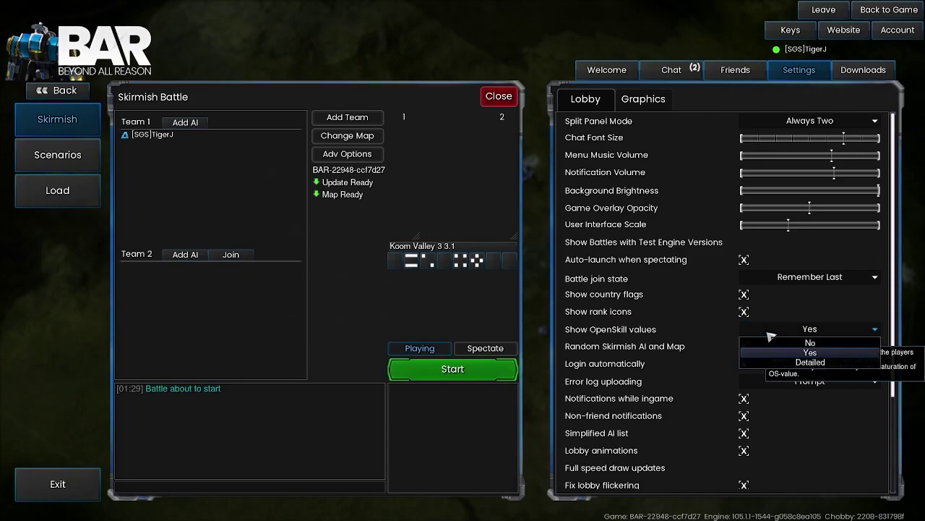
left_click(770, 335)
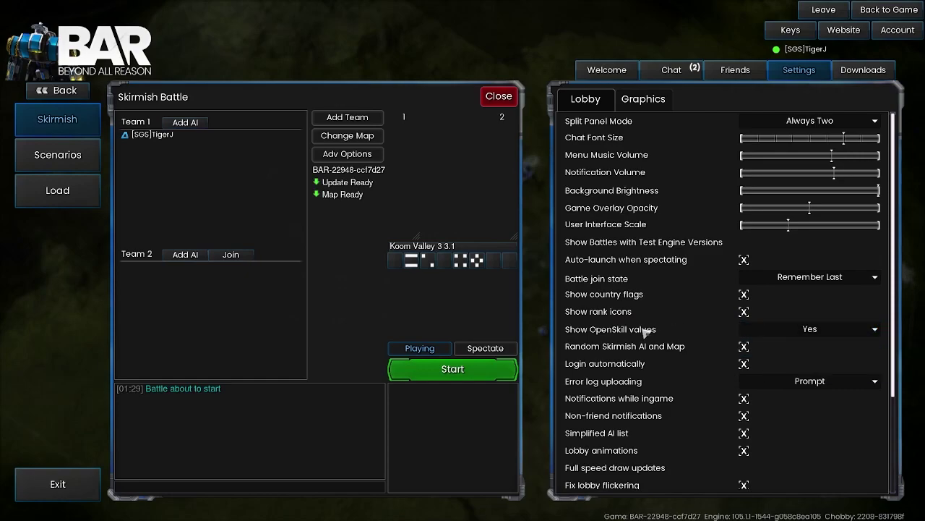